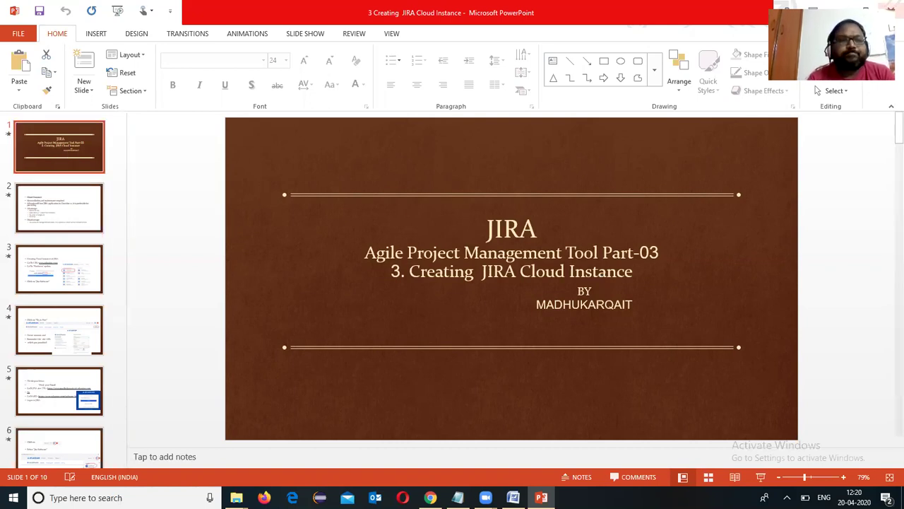
left_click(71, 218)
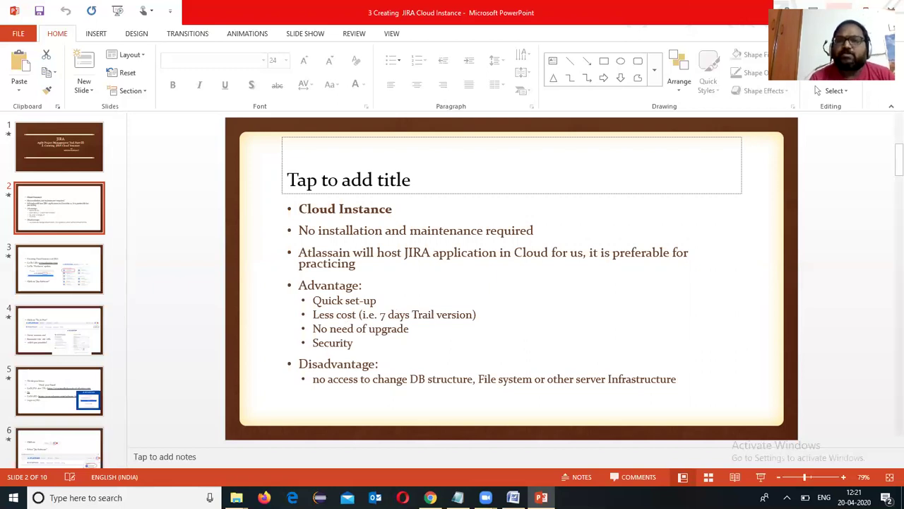
left_click(846, 8)
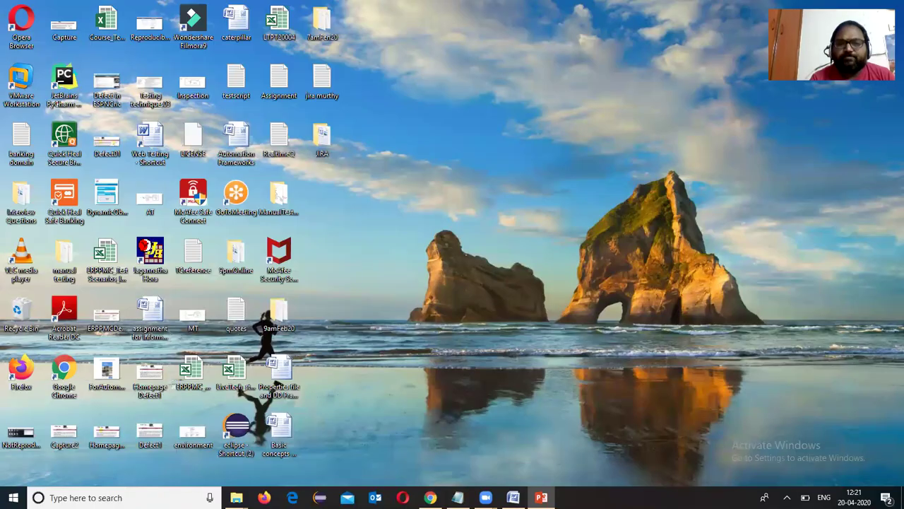
left_click(513, 497)
scroll(571, 229, "up", 3)
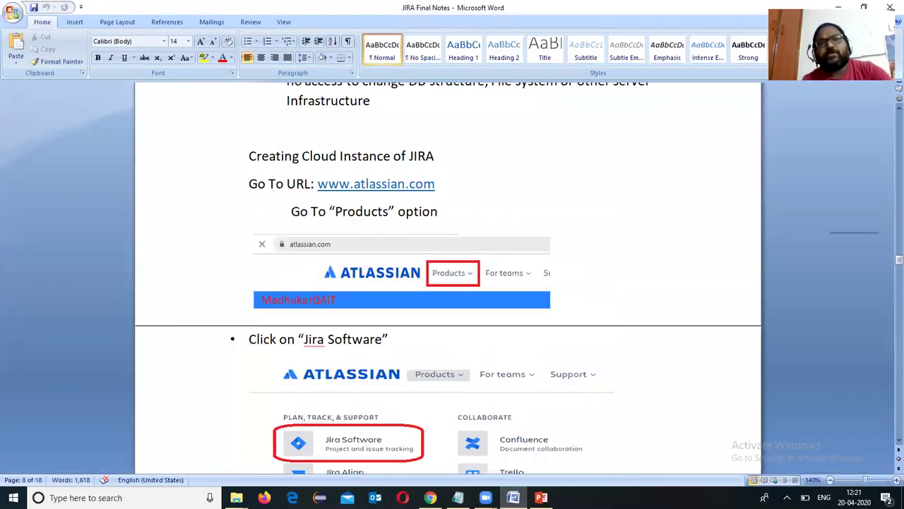
scroll(448, 283, "up", 3)
scroll(448, 283, "down", 1)
scroll(448, 283, "up", 4)
scroll(447, 283, "down", 2)
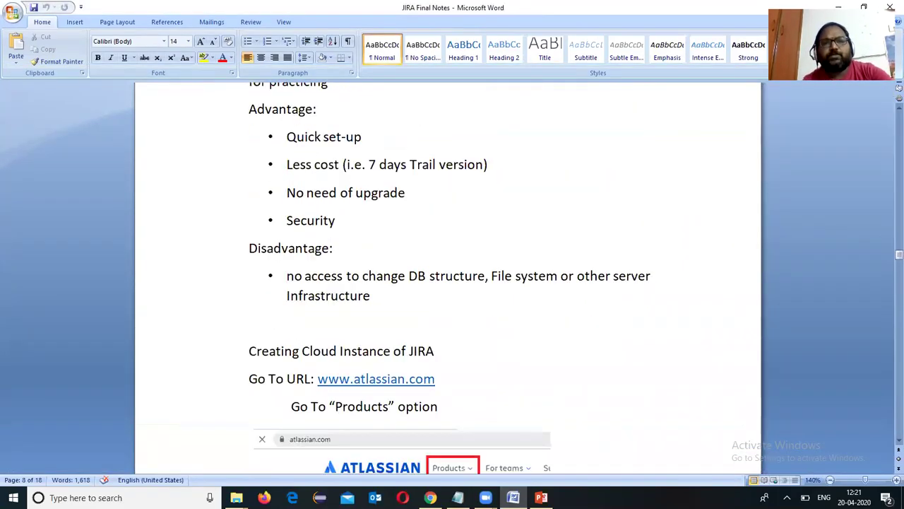
scroll(386, 231, "down", 2)
scroll(386, 232, "down", 1)
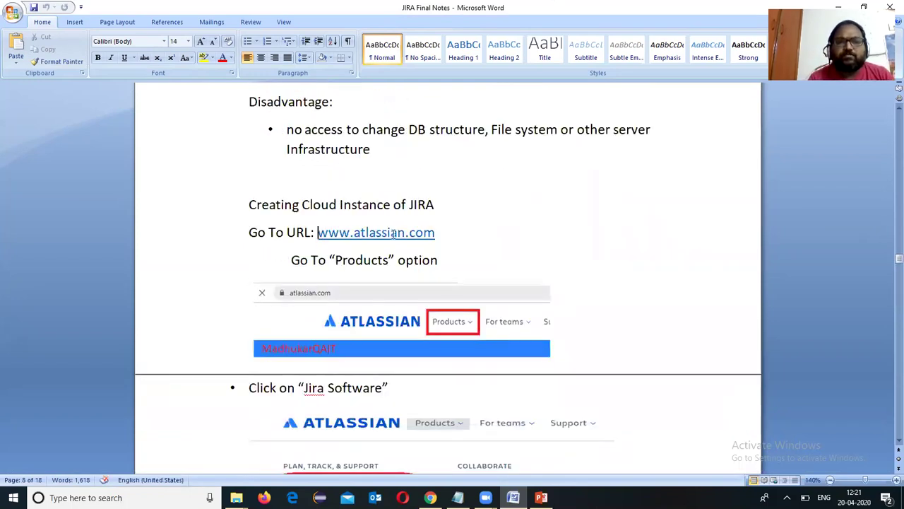
double_click(394, 235)
key("ctrl+c")
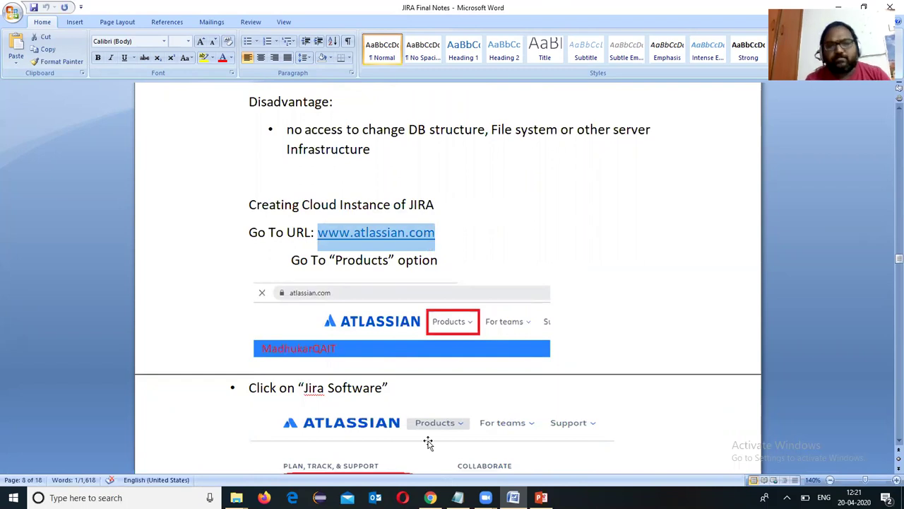
left_click(431, 497)
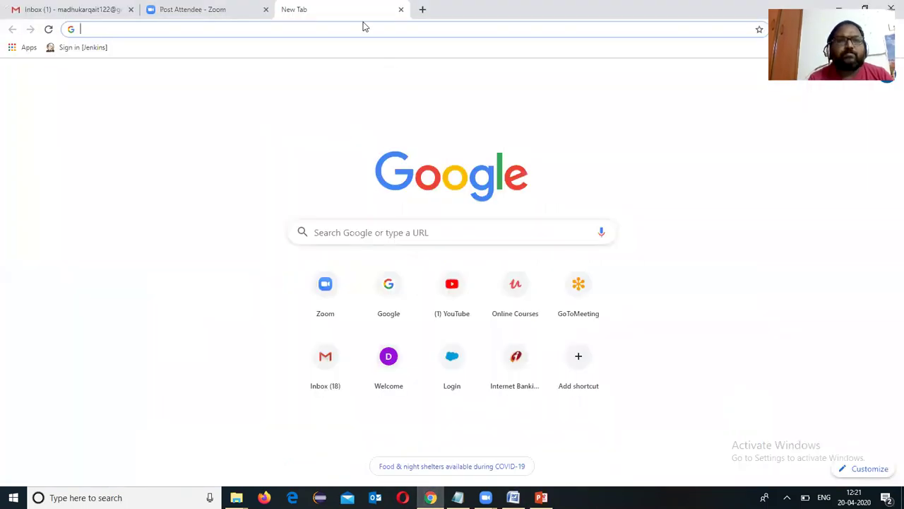
key("ctrl+v")
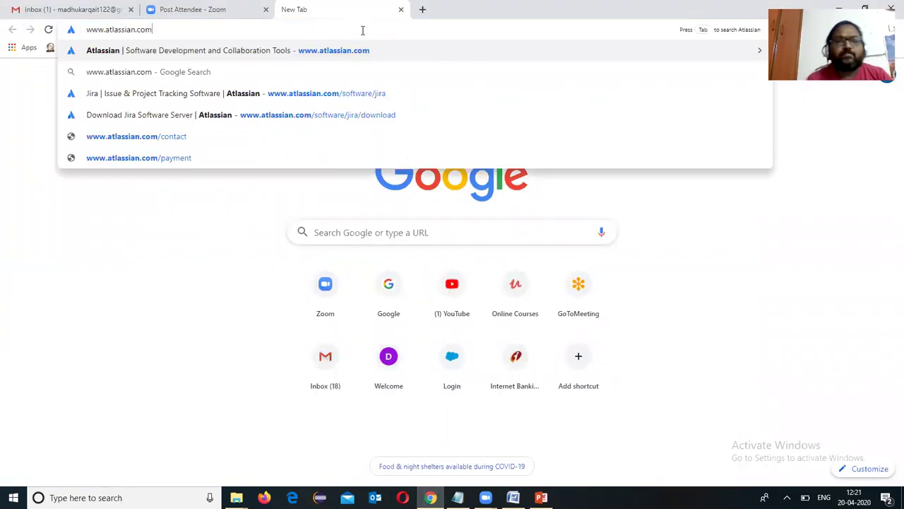
key("Return")
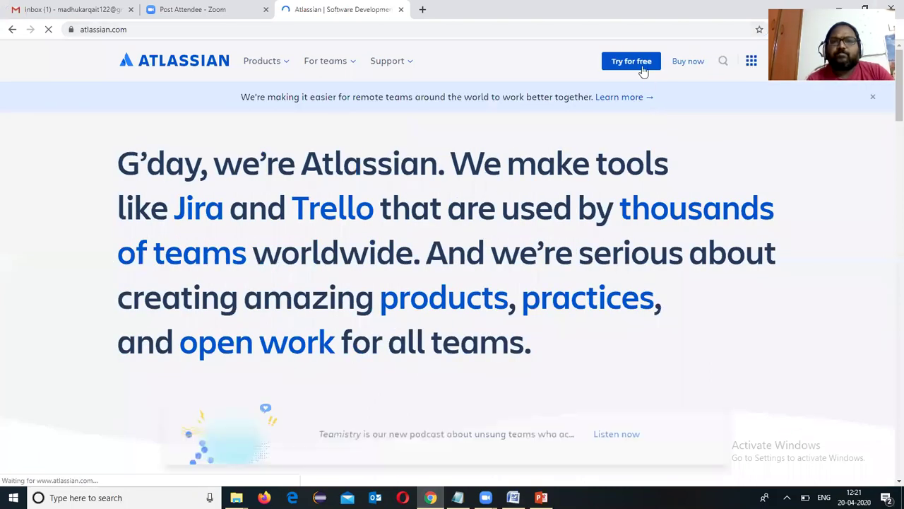
Step: Go to Products > Jira Software and start the free trial
left_click(285, 67)
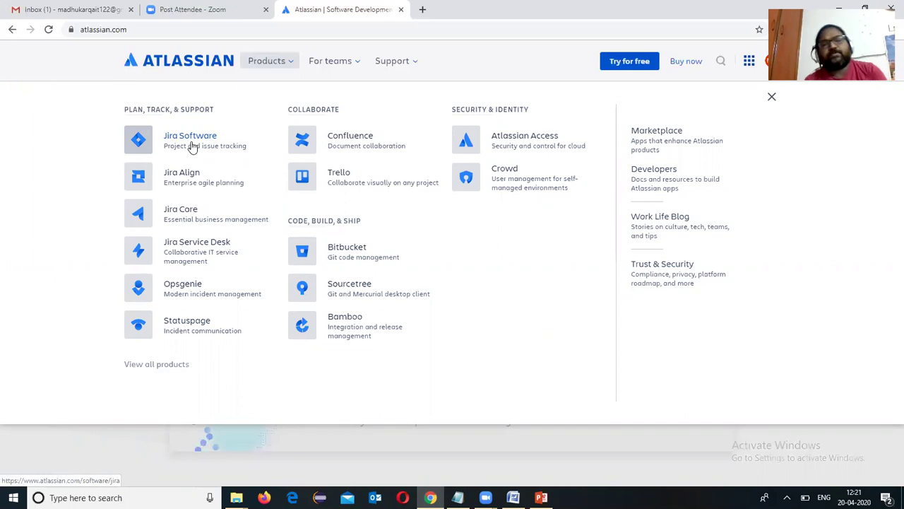
left_click(193, 146)
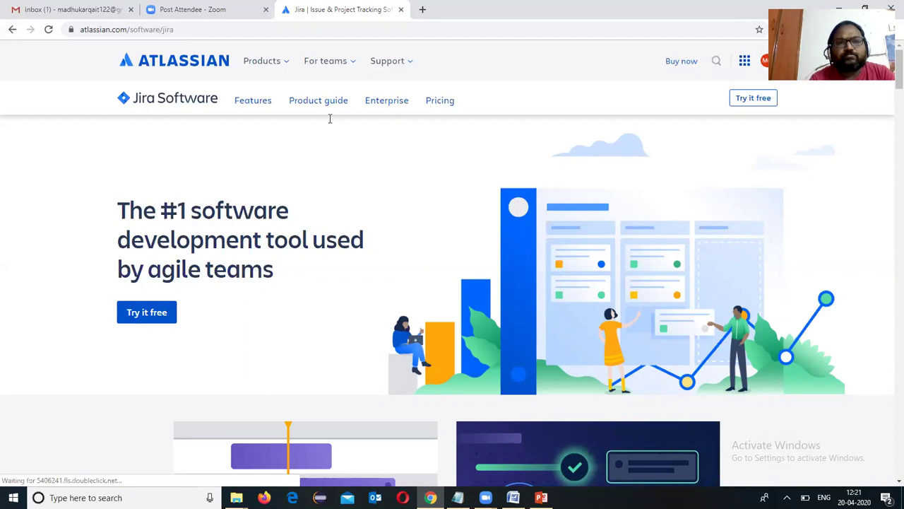
left_click(164, 316)
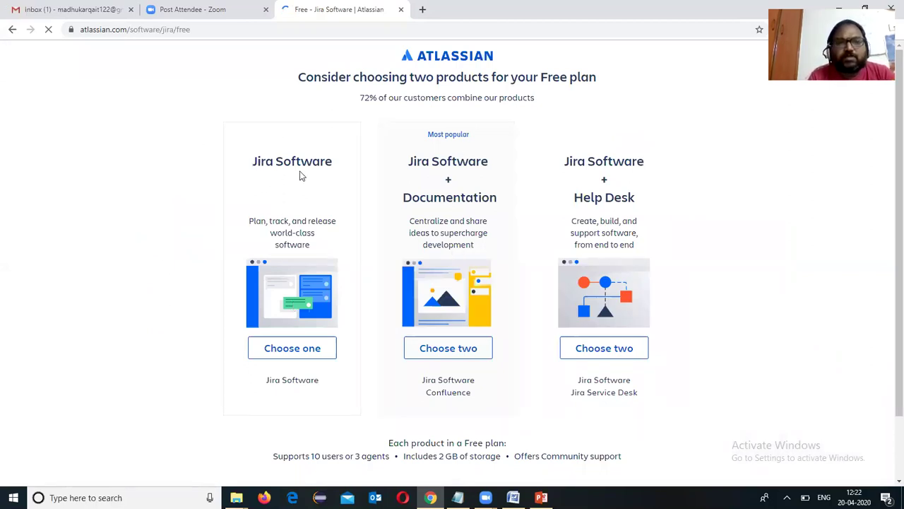
Step: Choose the Jira Software-only Free plan, review the form, and sign in with a different account
left_click(303, 351)
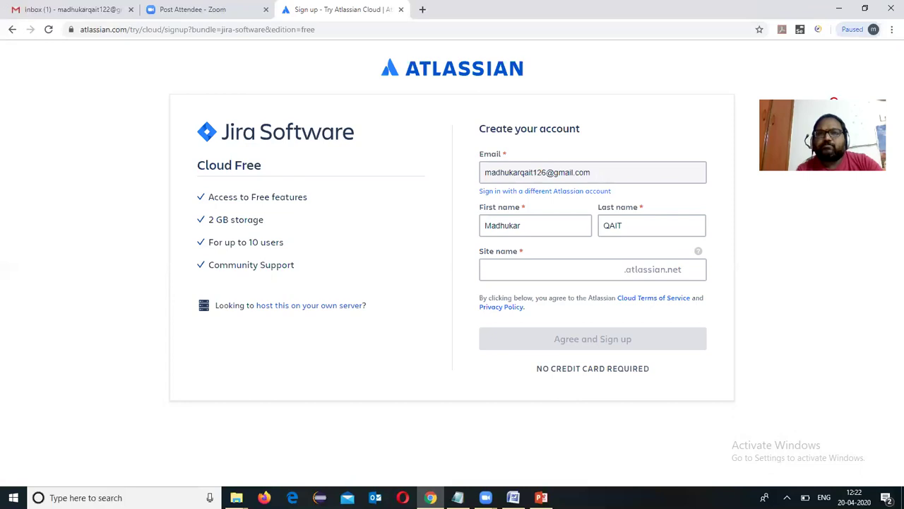
double_click(570, 172)
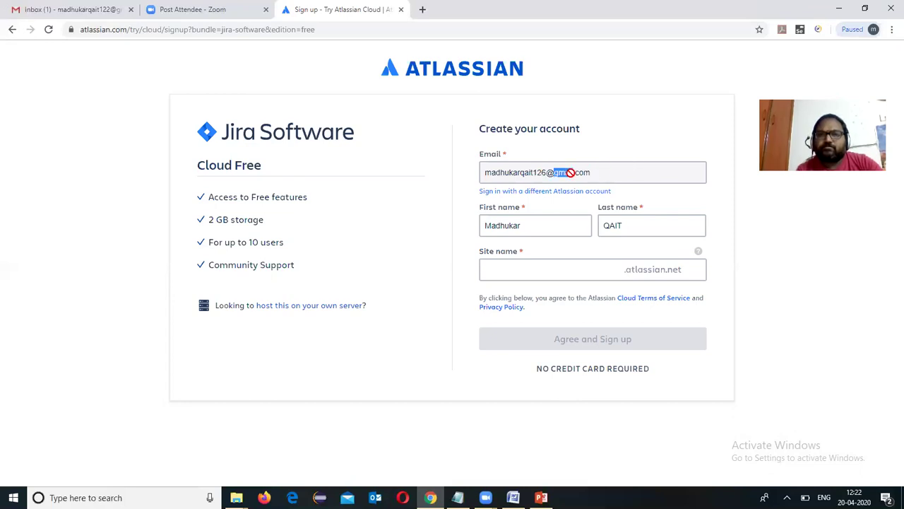
left_click(570, 172)
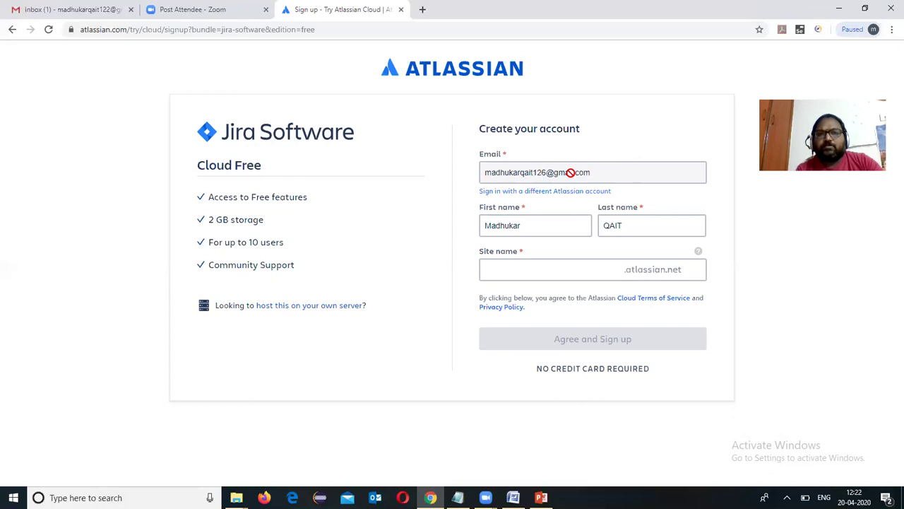
left_click(533, 226)
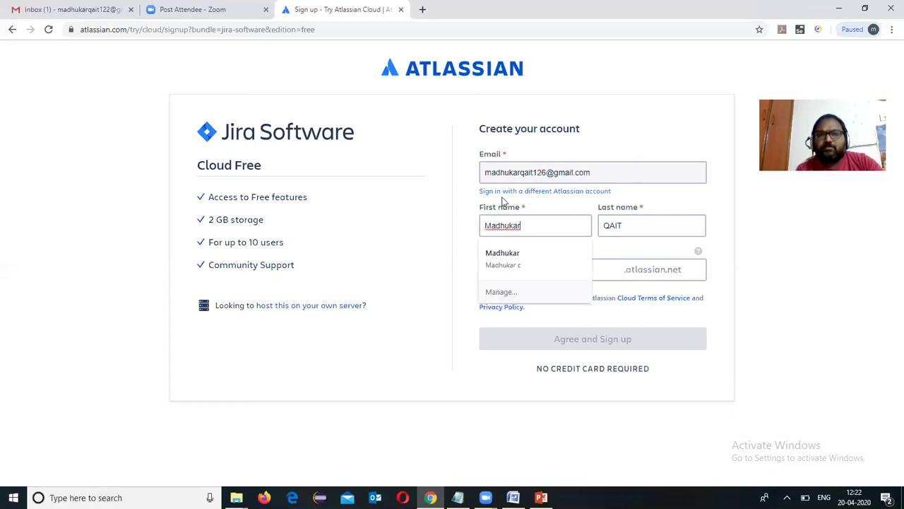
left_click(553, 192)
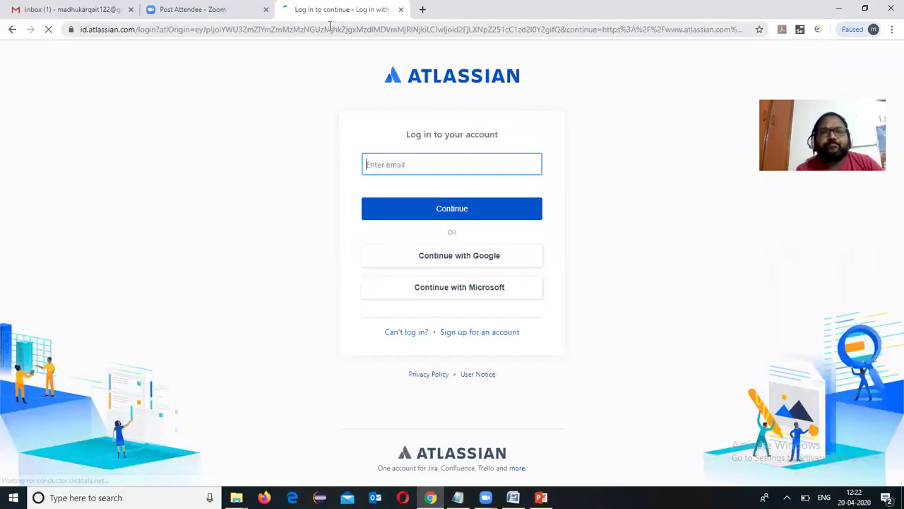
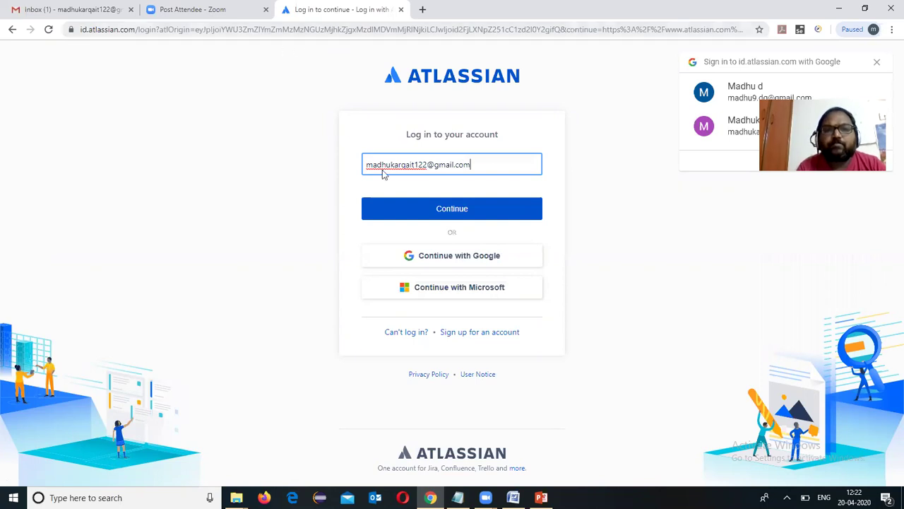
left_click(461, 212)
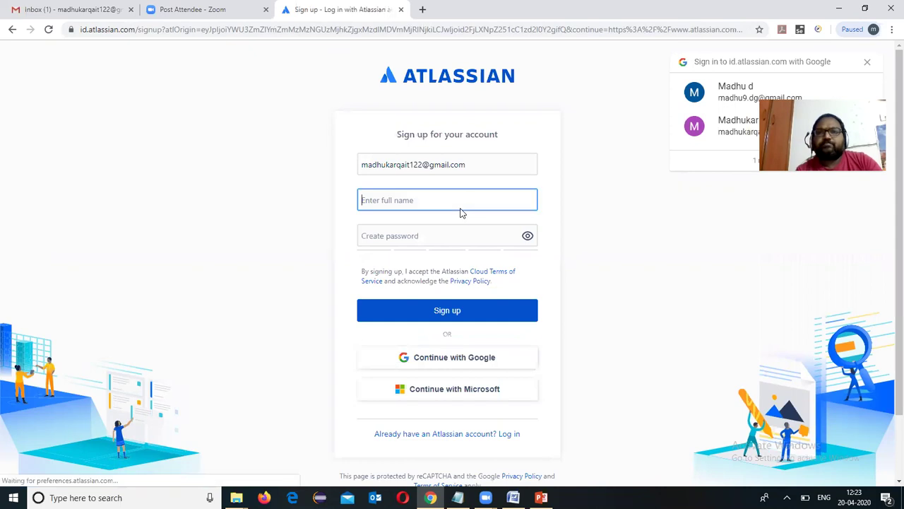
left_click(434, 201)
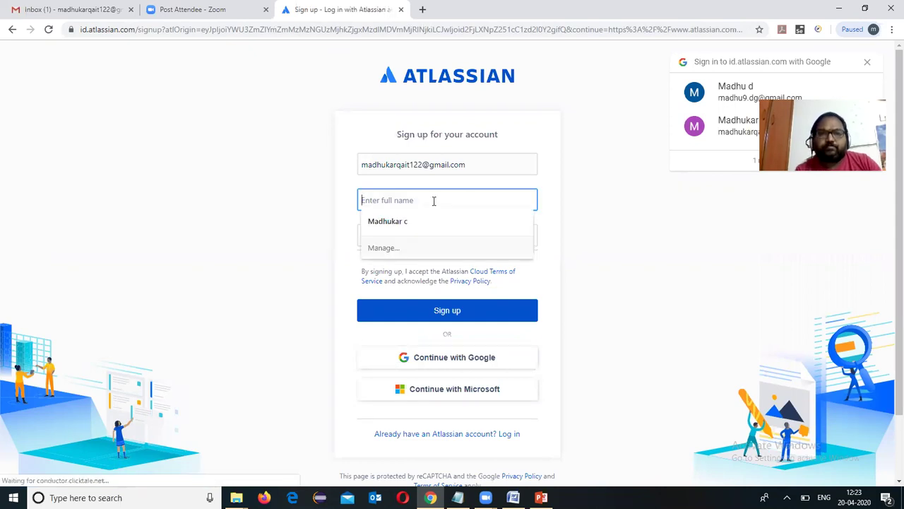
type("Mad")
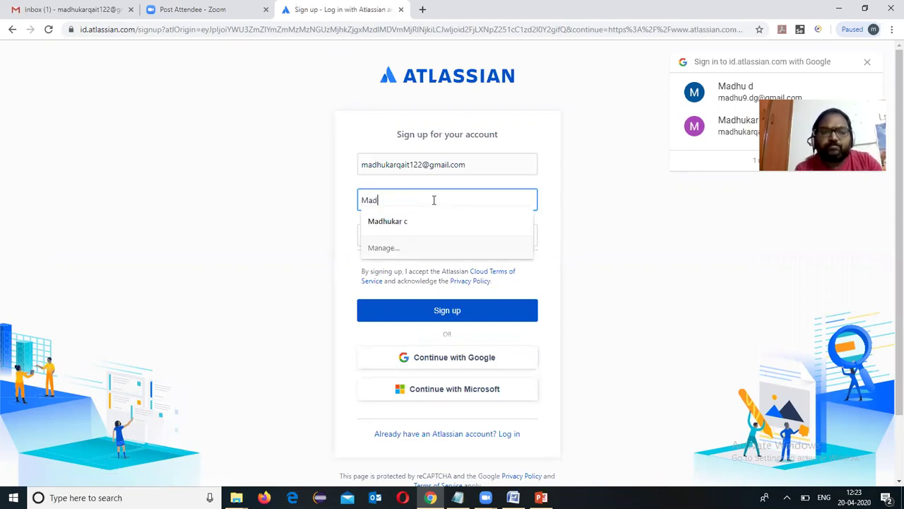
type("hukarQAIT")
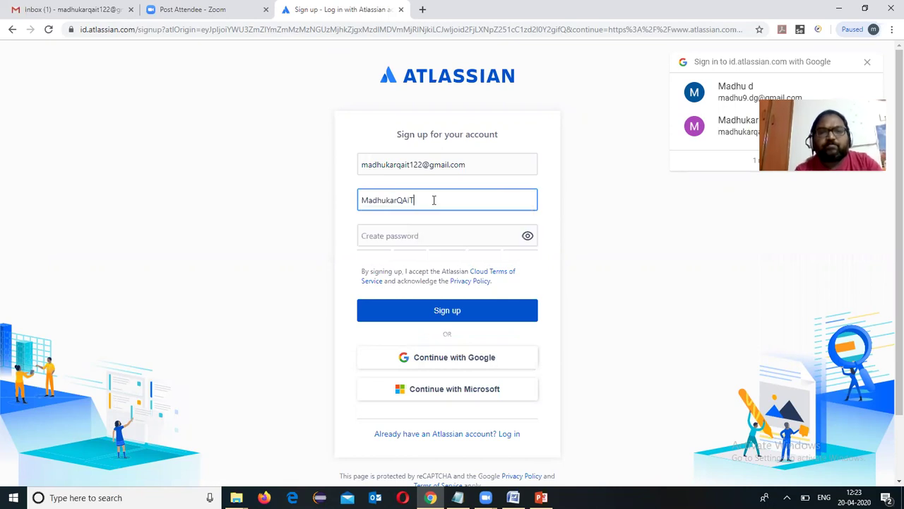
left_click(420, 235)
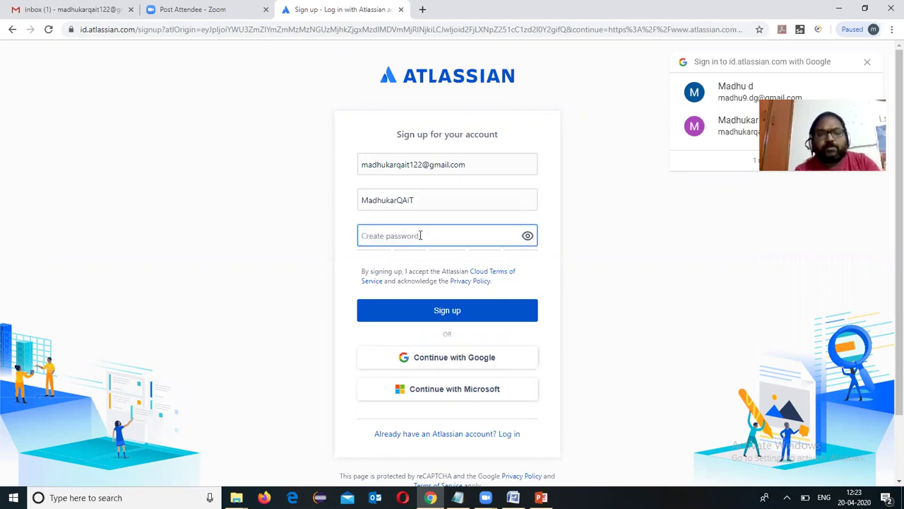
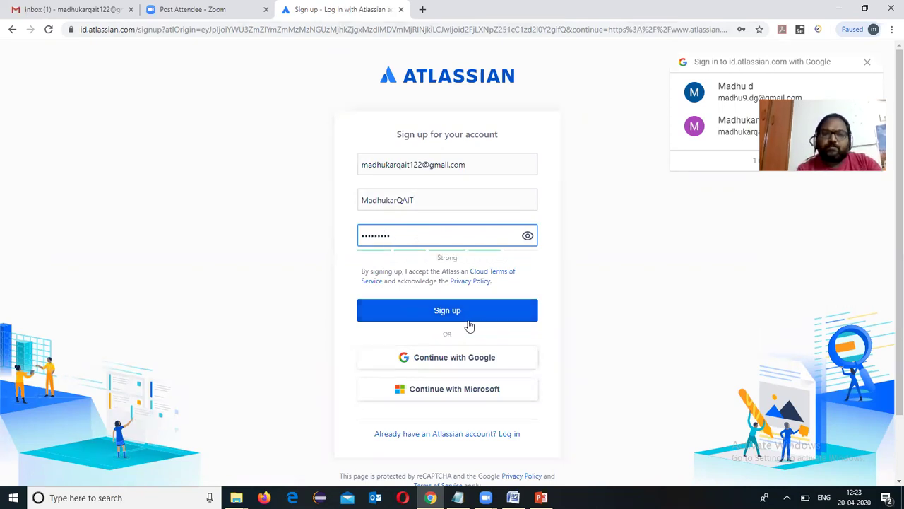
left_click(467, 318)
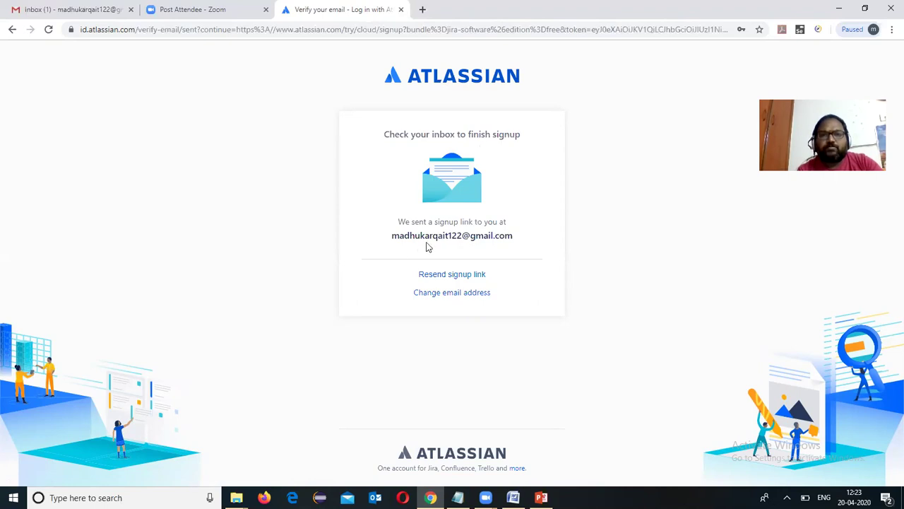
left_click(74, 10)
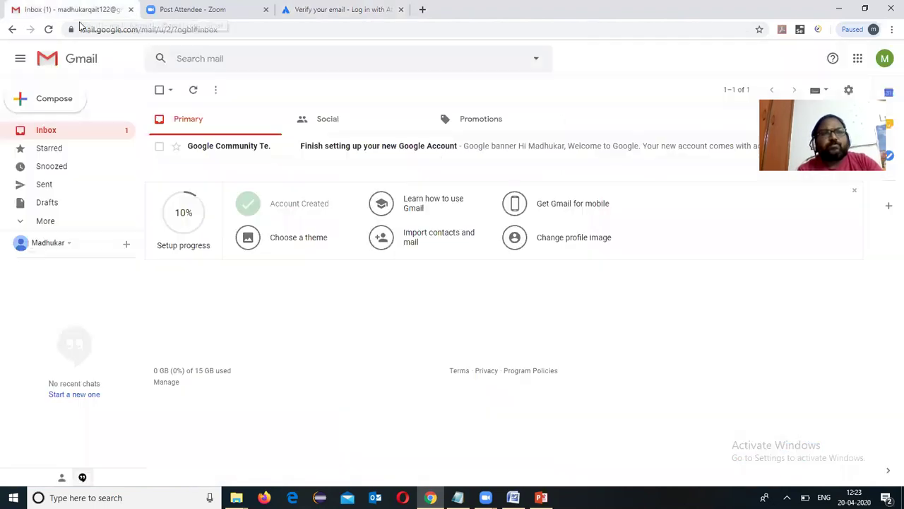
Step: Refresh Gmail, open 'Verify your email for Atlassian' and confirm the address
left_click(193, 91)
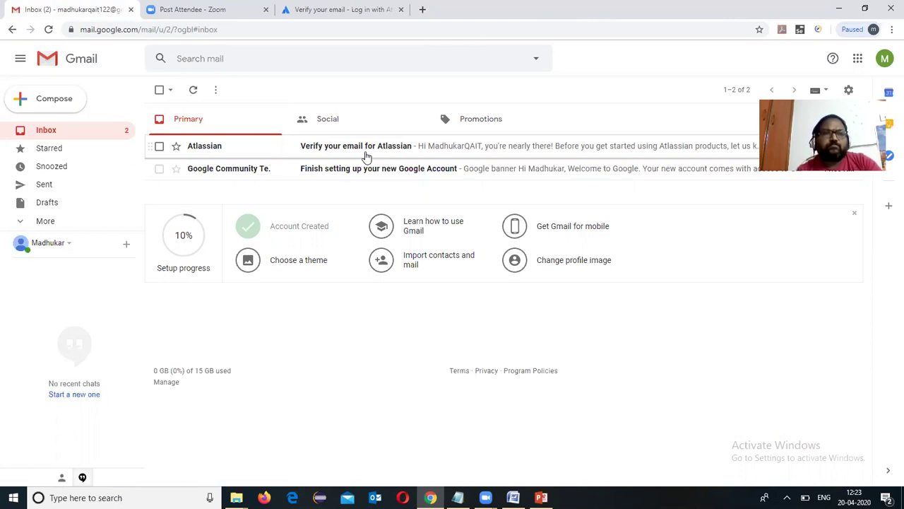
left_click(366, 147)
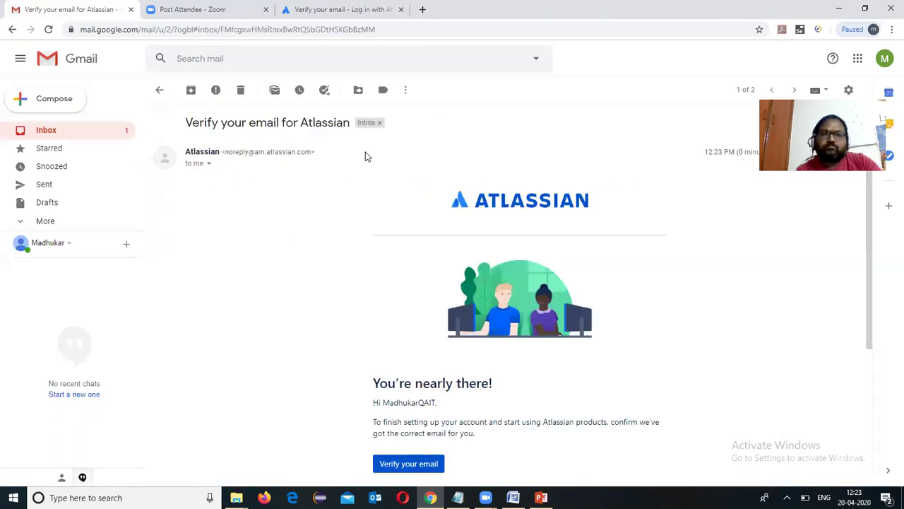
left_click(408, 464)
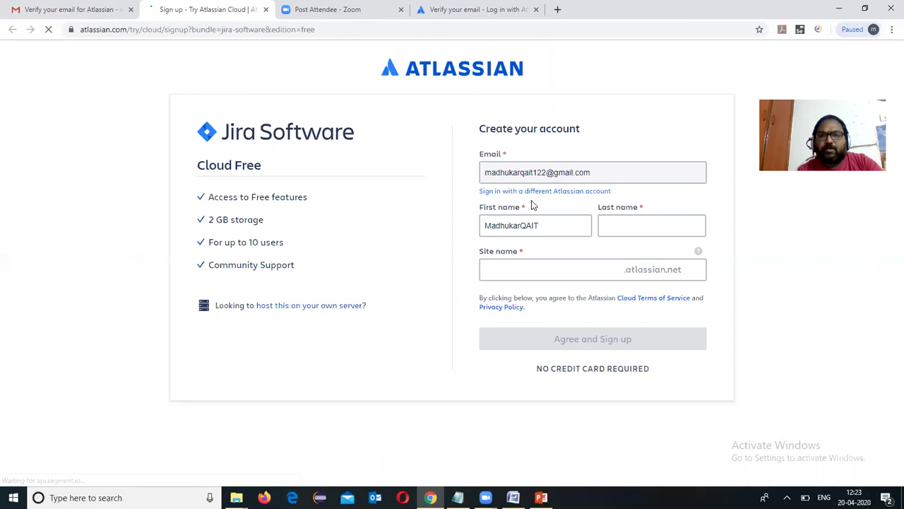
Step: Trim the surname from First name and set Last name to 'QAIT'
left_click(610, 227)
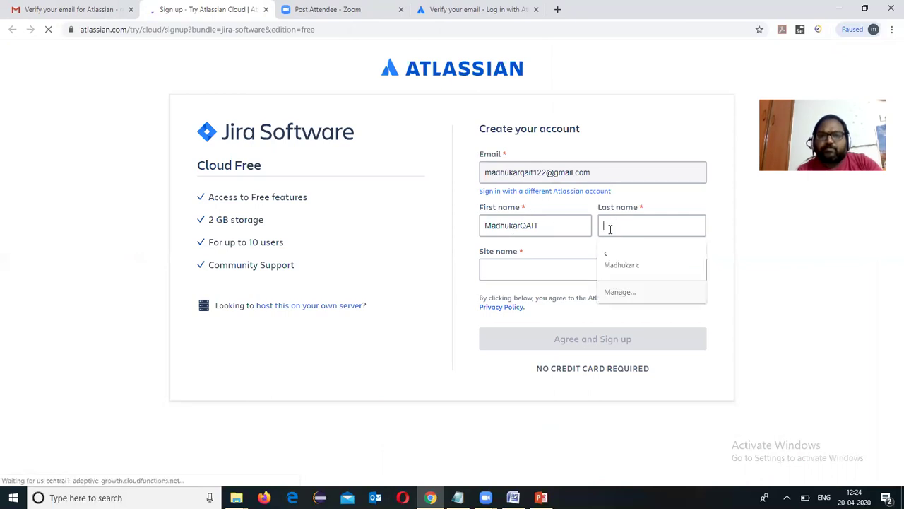
left_click(565, 227)
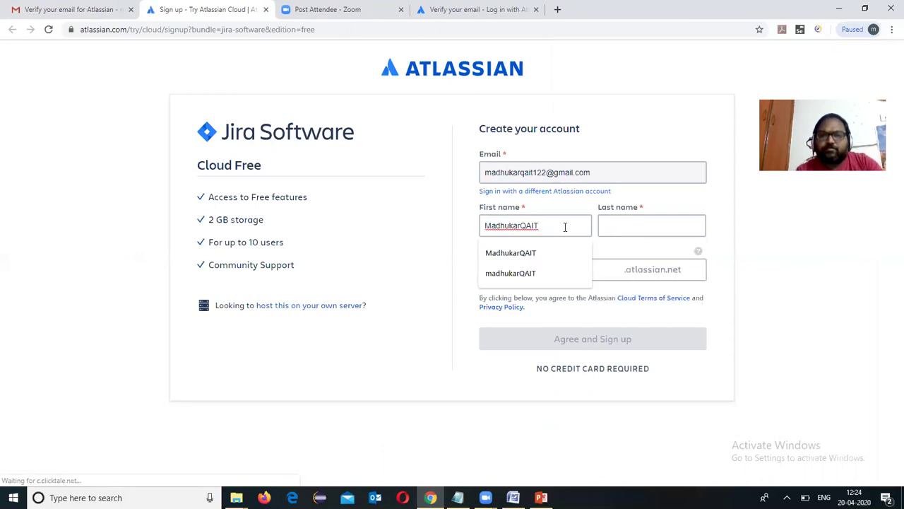
key("BackSpace")
key("BackSpace")
key("BackSpace")
key("BackSpace")
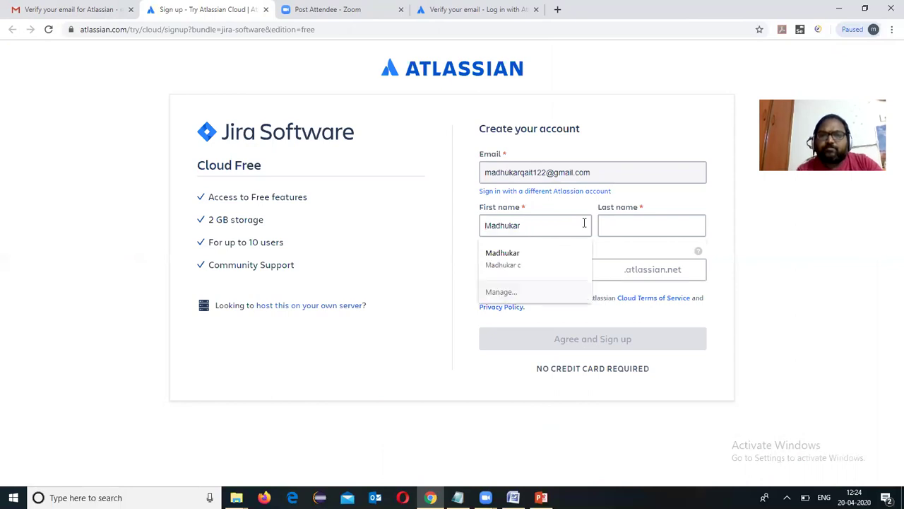
left_click(628, 222)
type("QAI")
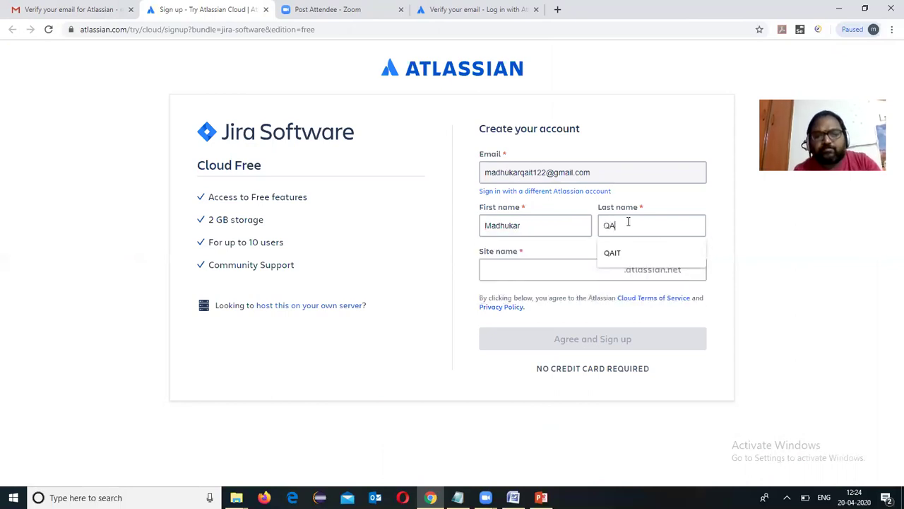
type("T")
Step: Use site name madhukarqait122 and agree to create the free site
left_click(572, 264)
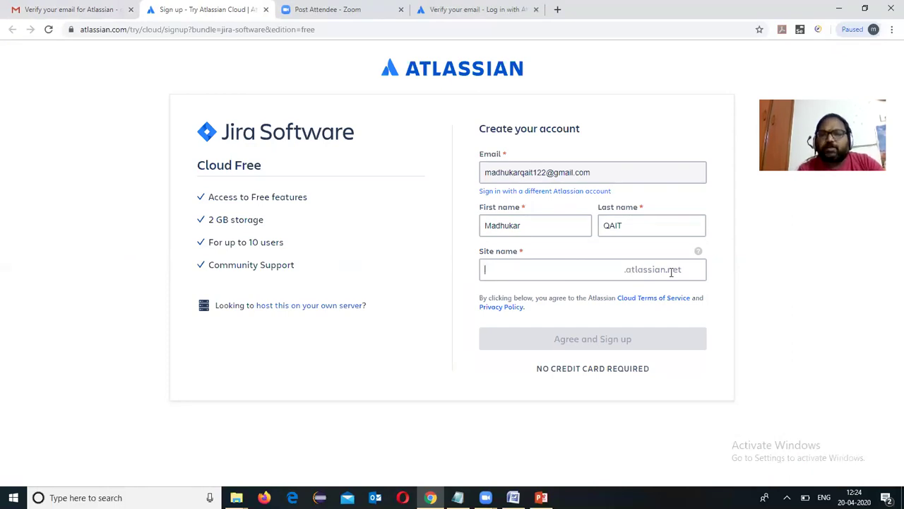
type("mad")
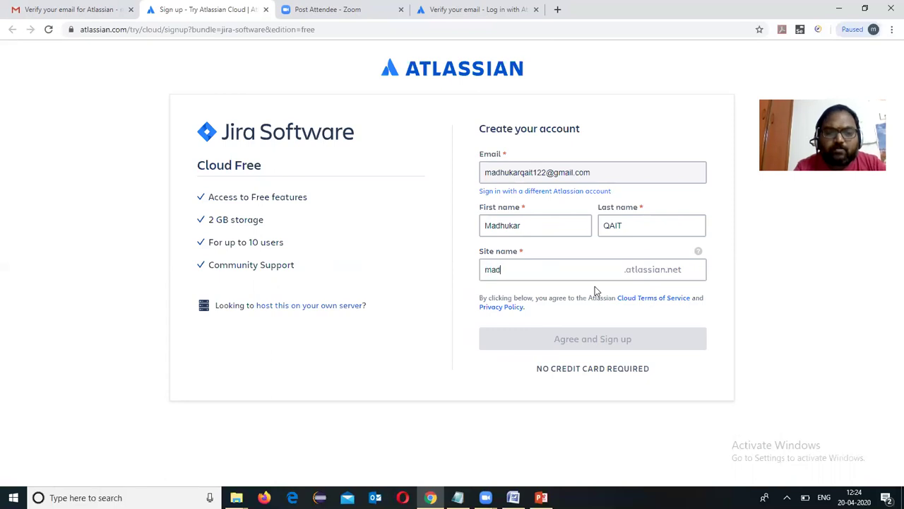
type("hukar")
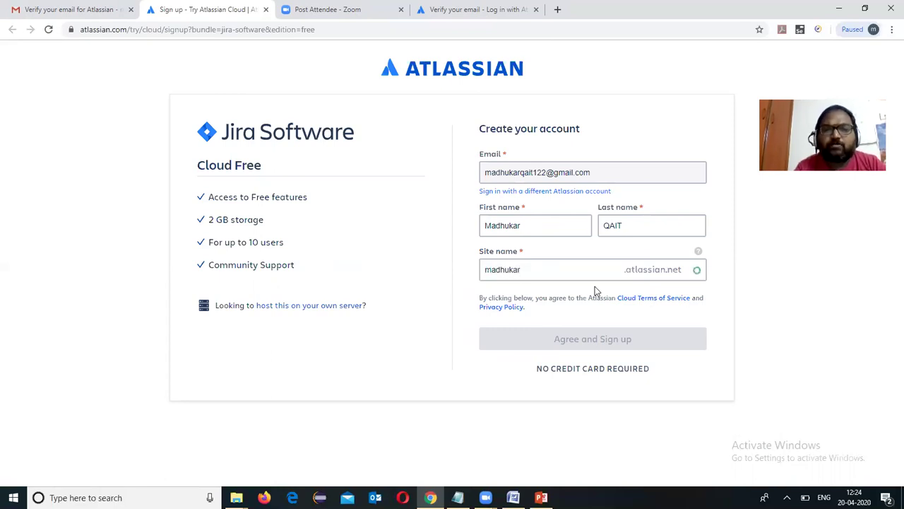
type("qa")
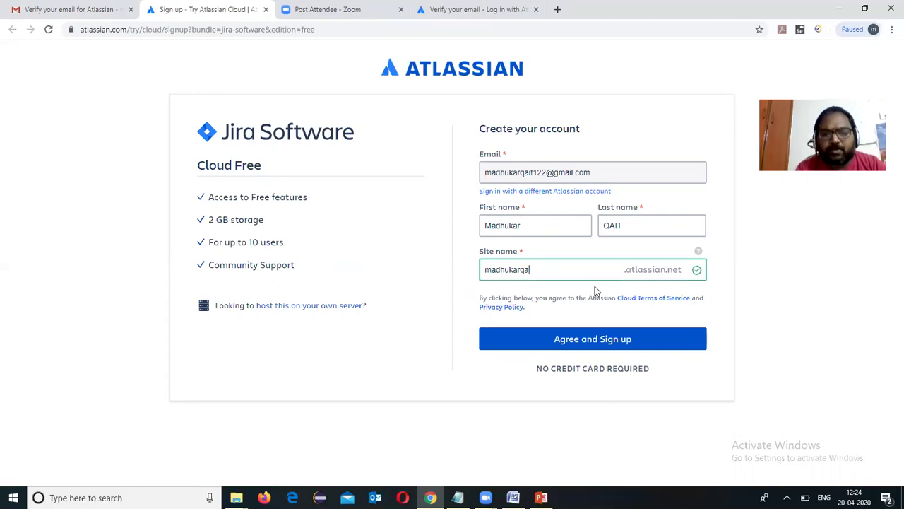
type("it1")
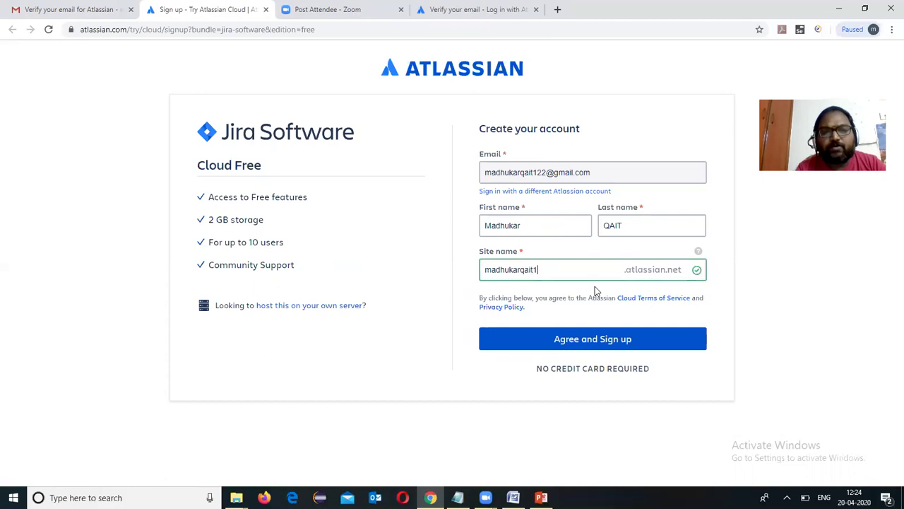
type("22")
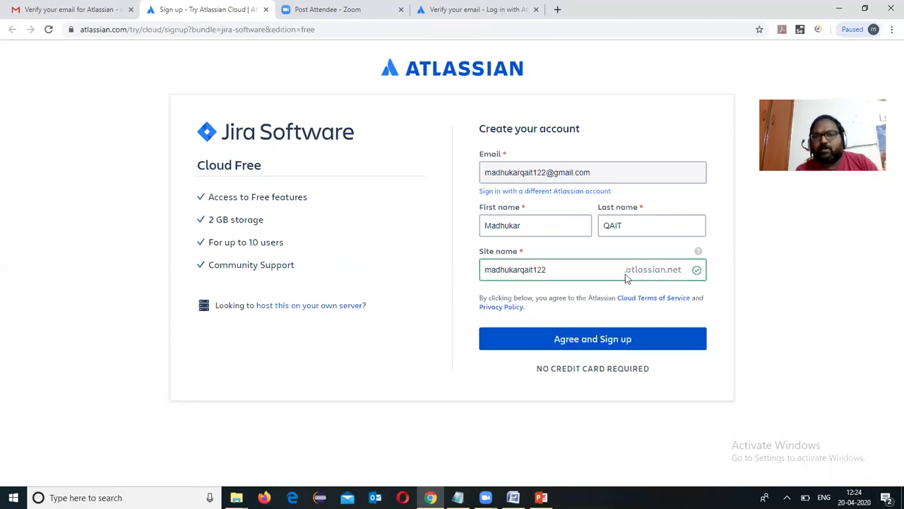
left_click(596, 340)
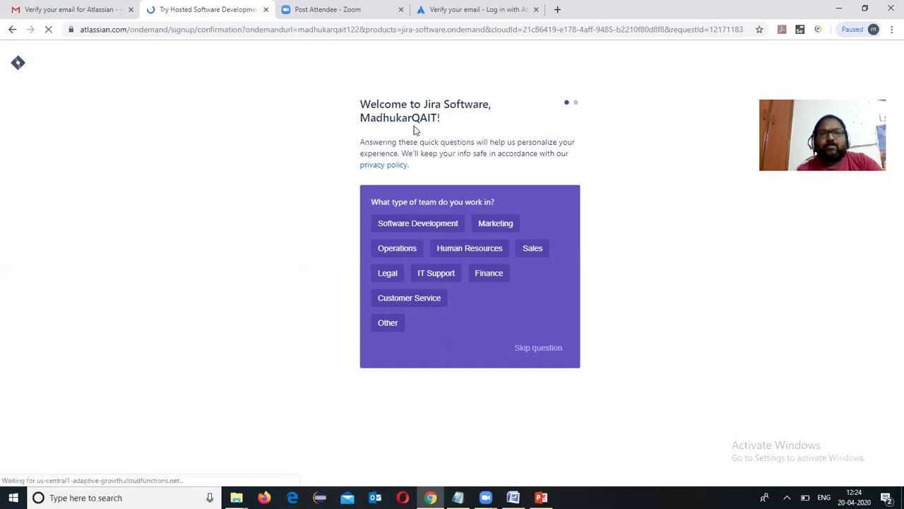
Step: Skip the team-type and role questions so the site starts up
left_click(533, 351)
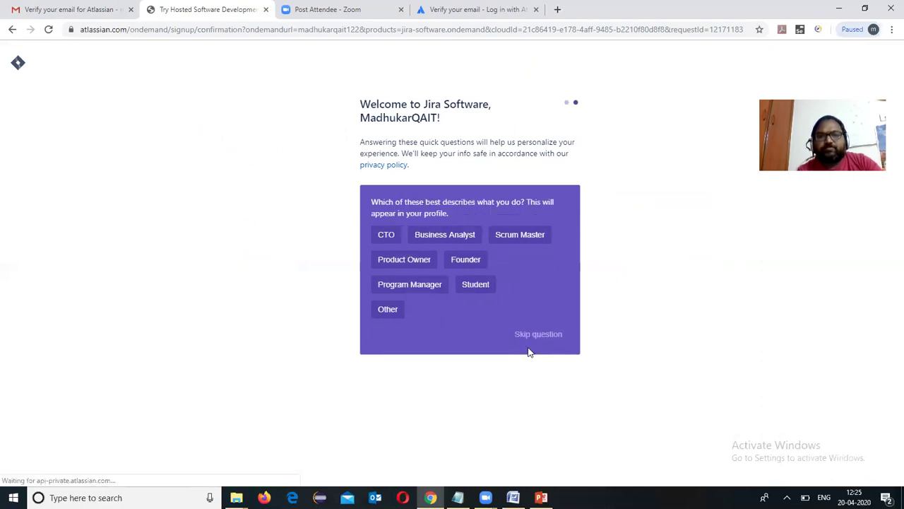
left_click(525, 335)
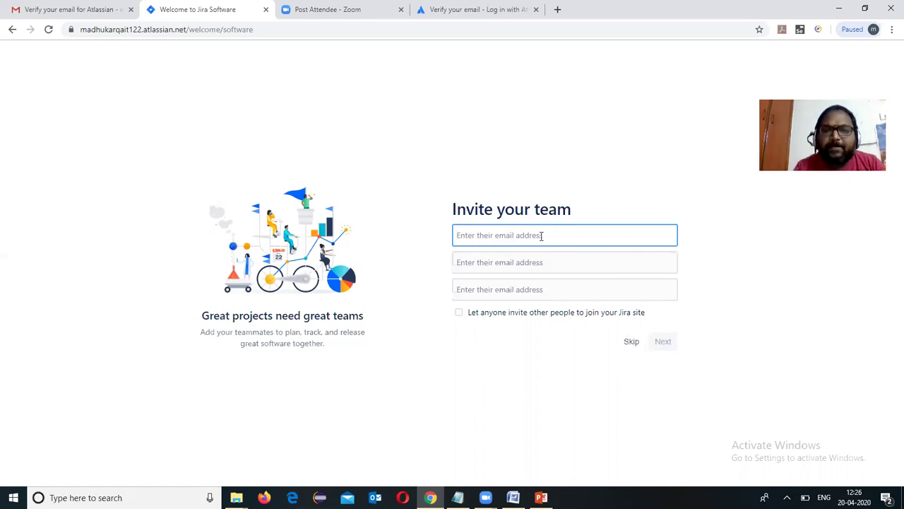
Step: Skip the team invite and Jira setup question, then bring back the Word notes
left_click(632, 344)
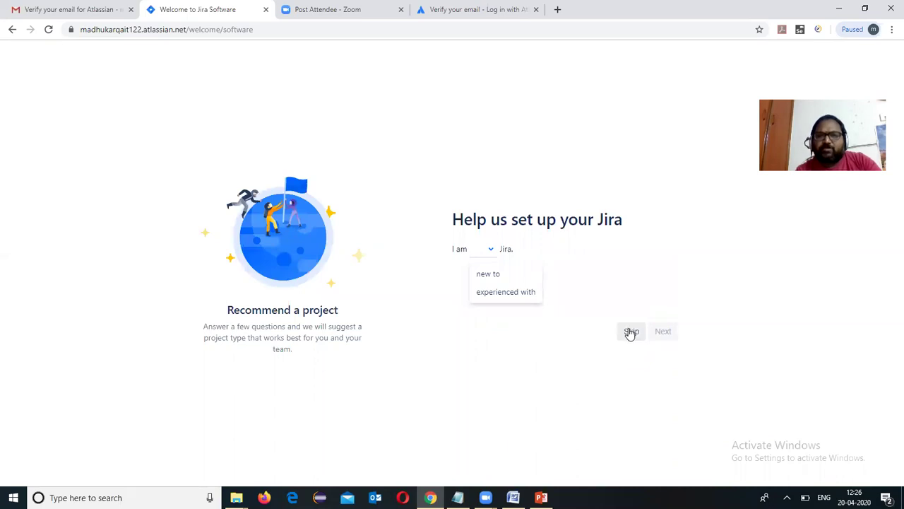
left_click(630, 332)
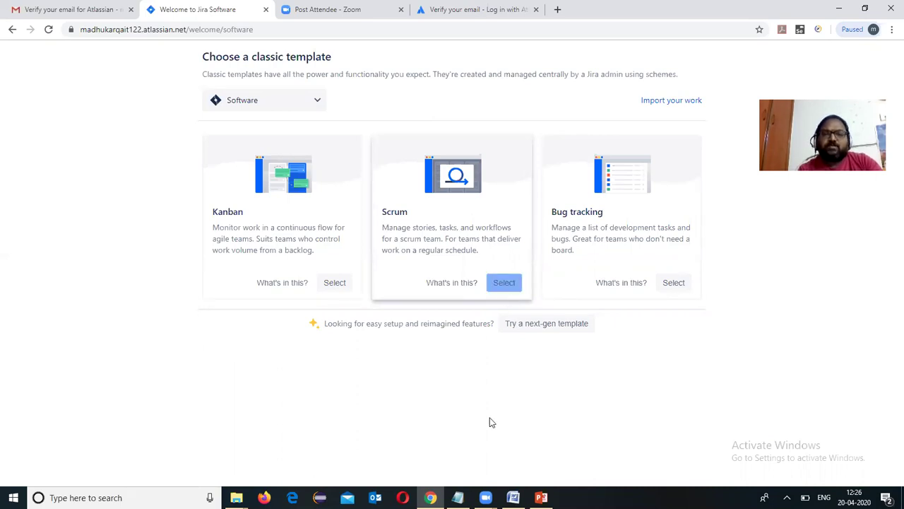
left_click(513, 497)
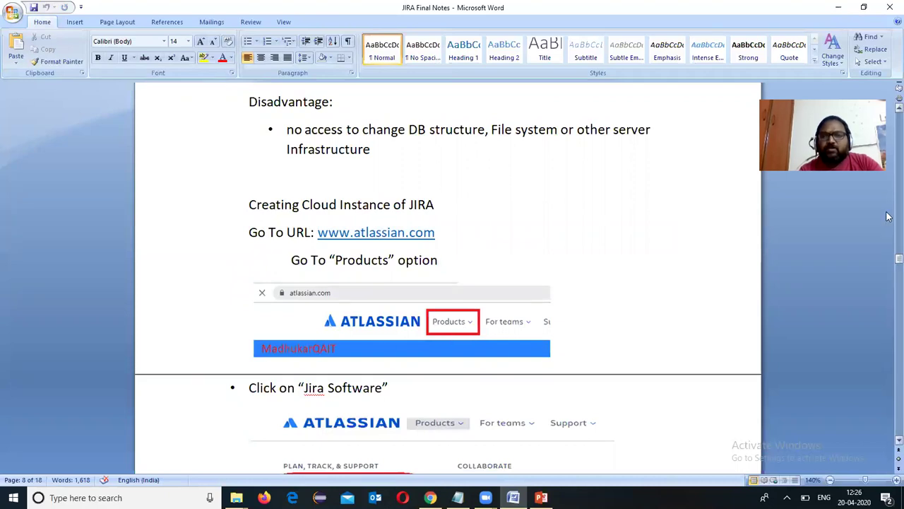
Step: Read the JIRA Final Notes down to 'Login to JIRA', then minimize Word
scroll(888, 216, "down", 3)
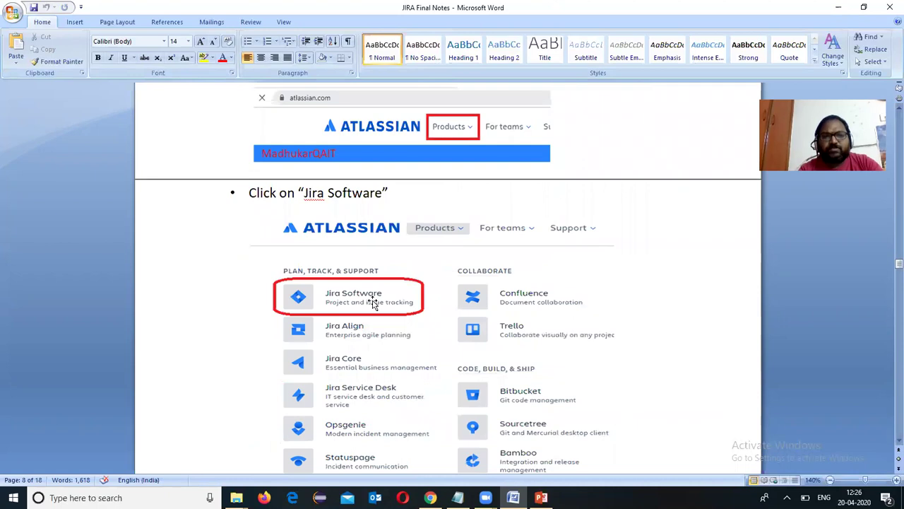
scroll(373, 301, "down", 3)
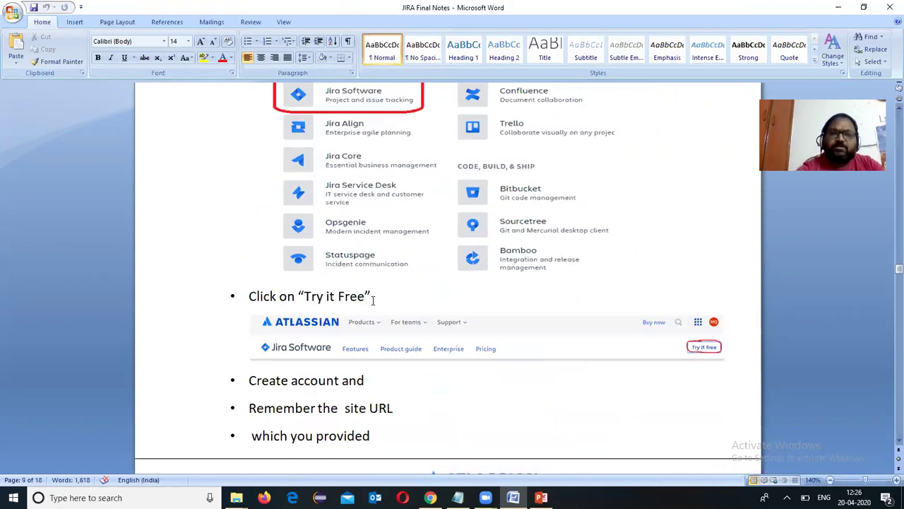
scroll(448, 282, "down", 2)
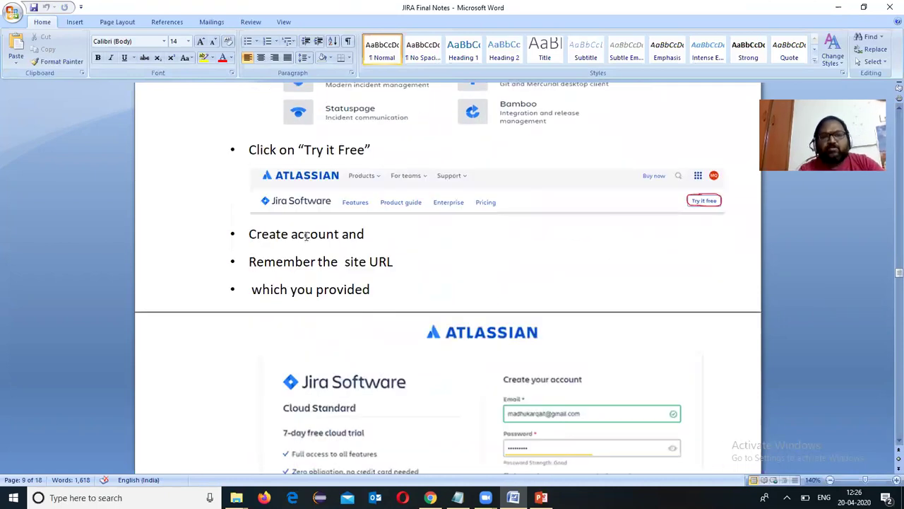
scroll(375, 180, "down", 1)
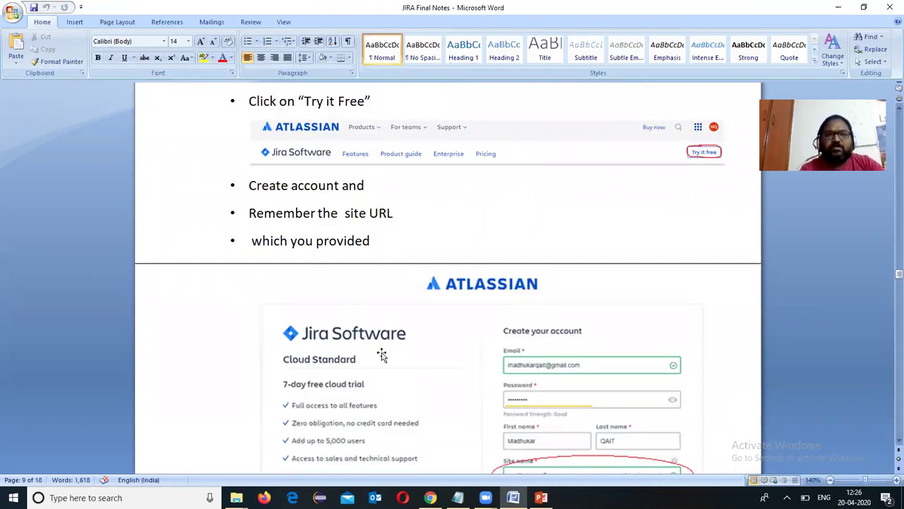
scroll(382, 355, "down", 1)
scroll(381, 355, "down", 2)
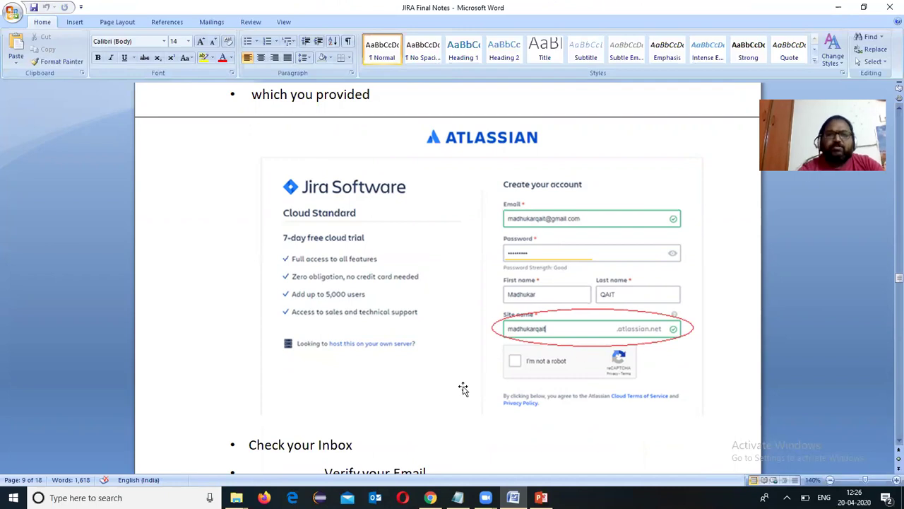
scroll(462, 388, "down", 3)
scroll(373, 255, "down", 1)
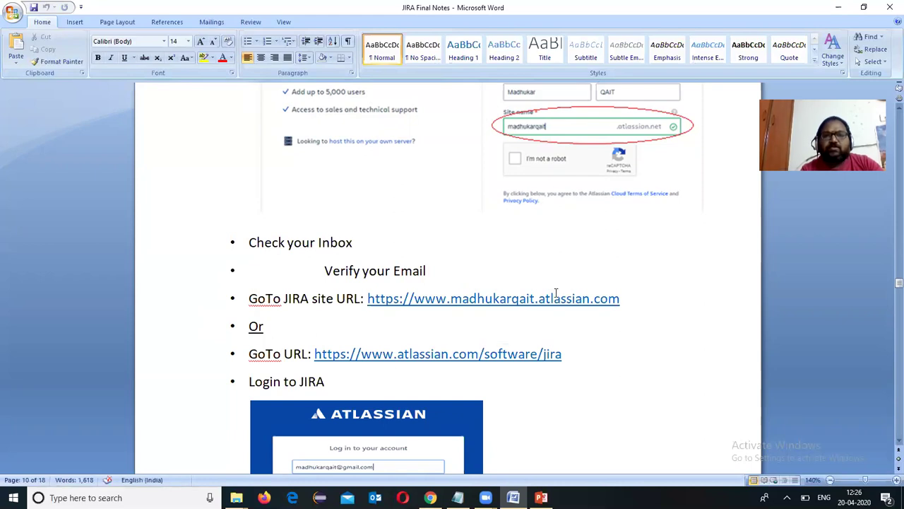
scroll(652, 240, "down", 1)
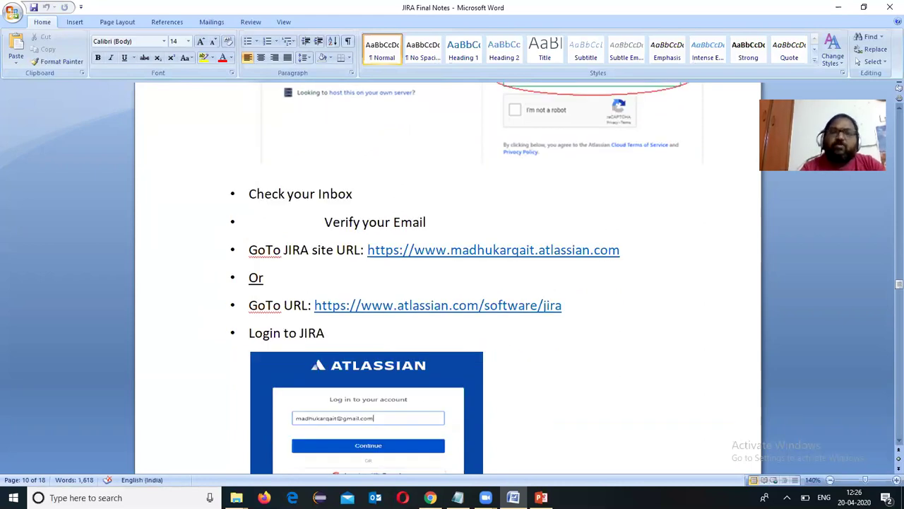
left_click(841, 9)
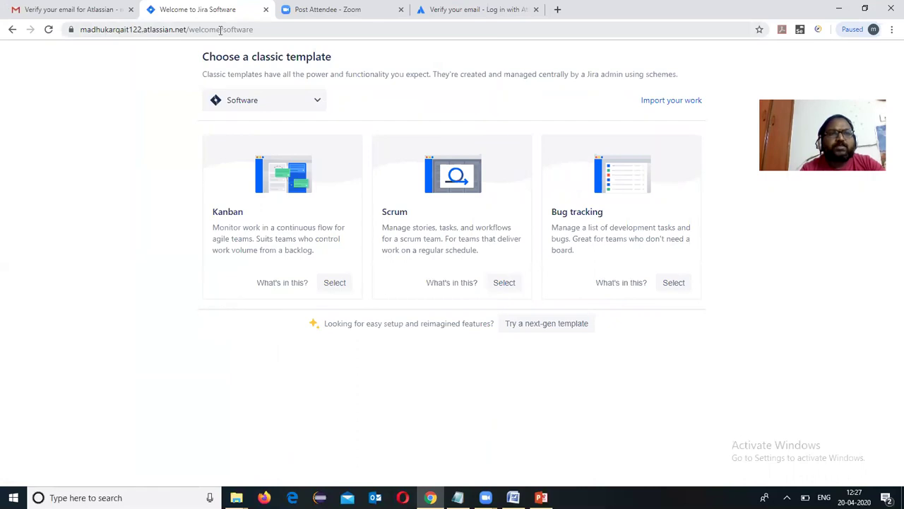
Step: Copy the site's atlassian.net address, open a new tab, and close the verify-email tab
left_click(257, 29)
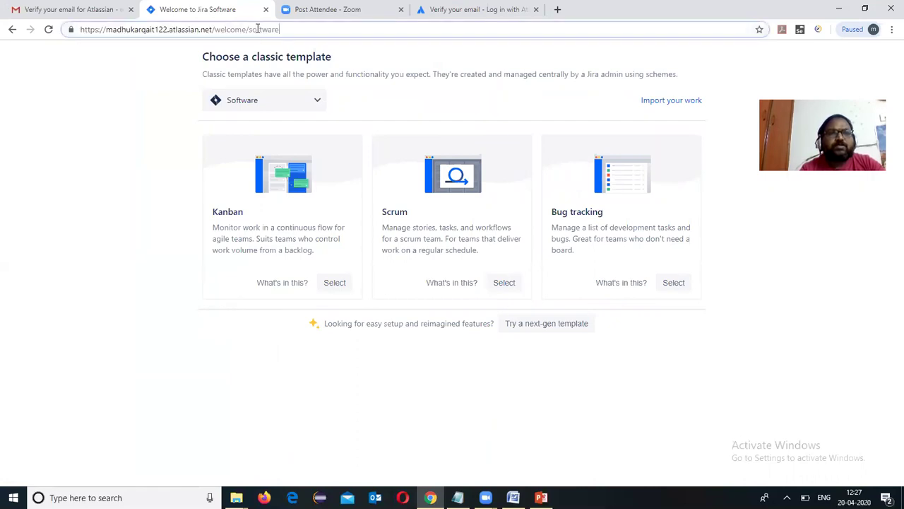
left_click_drag(258, 29, 6, 50)
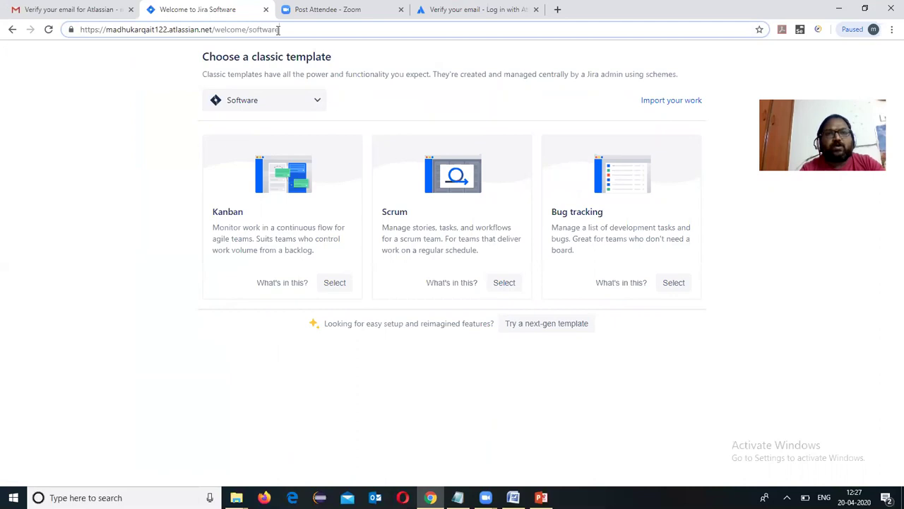
left_click_drag(279, 29, 81, 34)
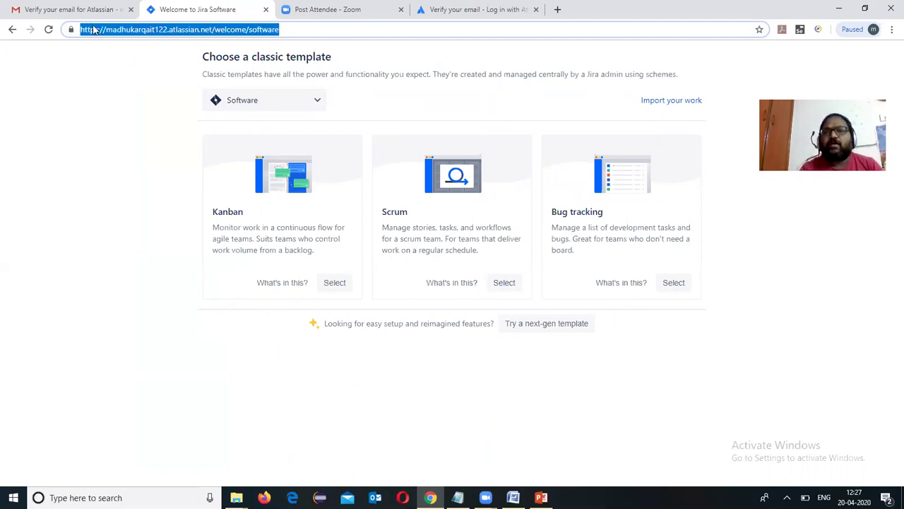
left_click(558, 10)
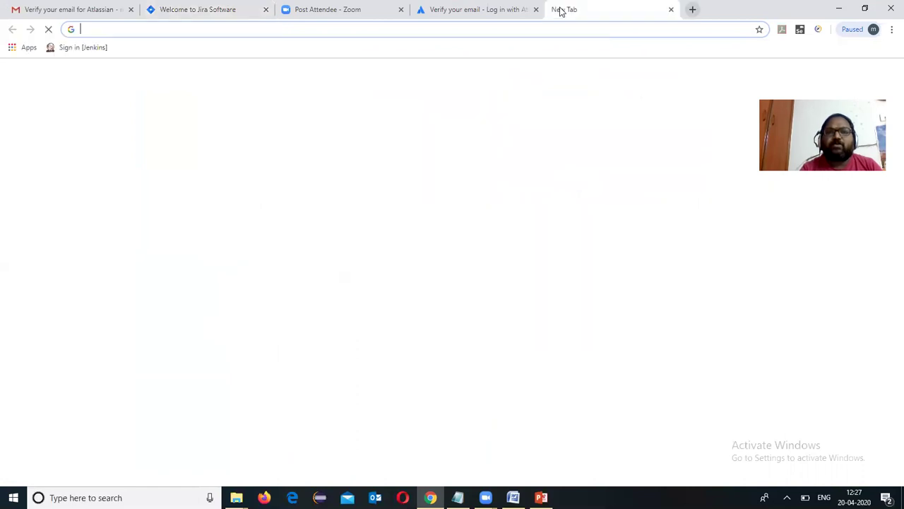
left_click(536, 10)
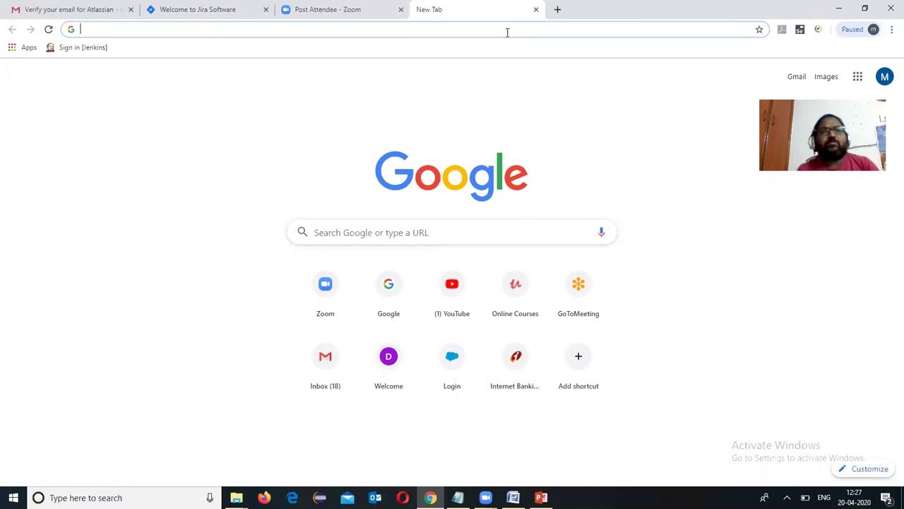
Step: Load the pasted site address and skip the invite and setup question screens
type("https://madhukarqait122.atlassian.net/welcome/software")
key("Return")
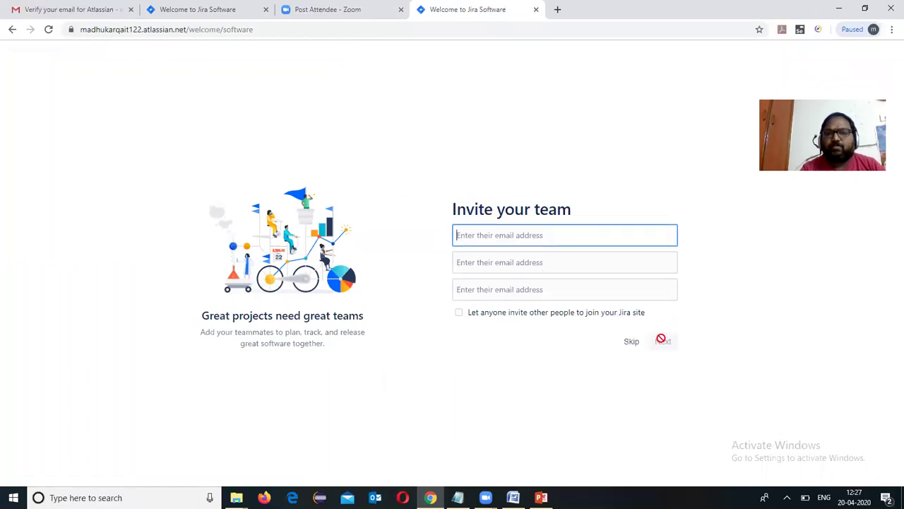
left_click(640, 344)
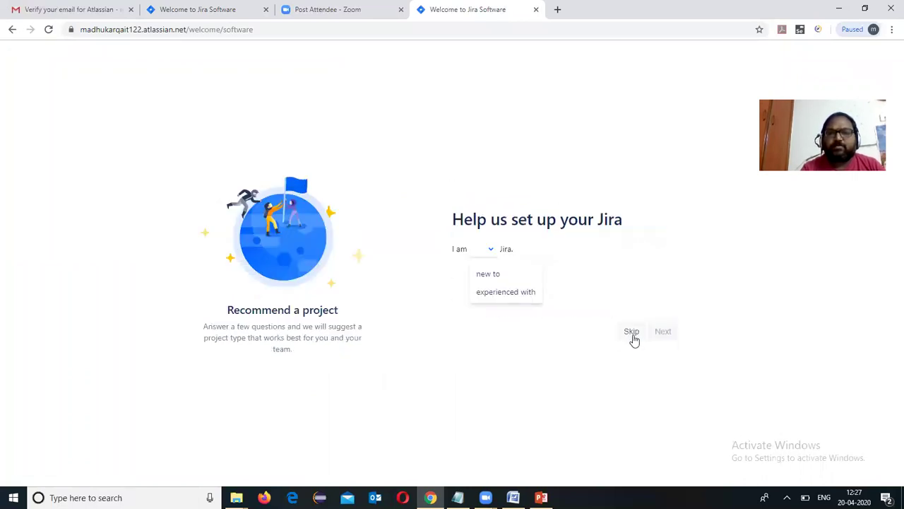
left_click(631, 334)
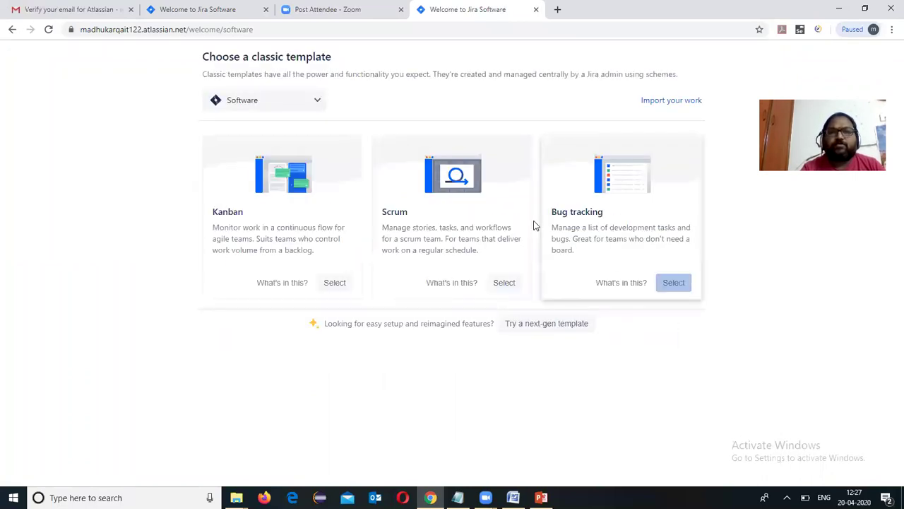